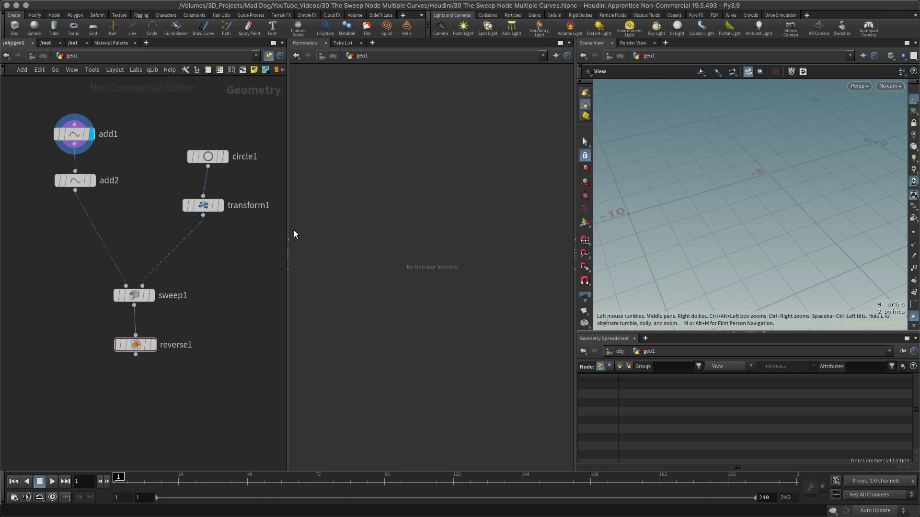
Turn on point display in the viewport, then inspect the two points of add1 and the line built by add2
{"action": "left_click_drag", "start_coordinate": [724, 230], "coordinate": [741, 220]}
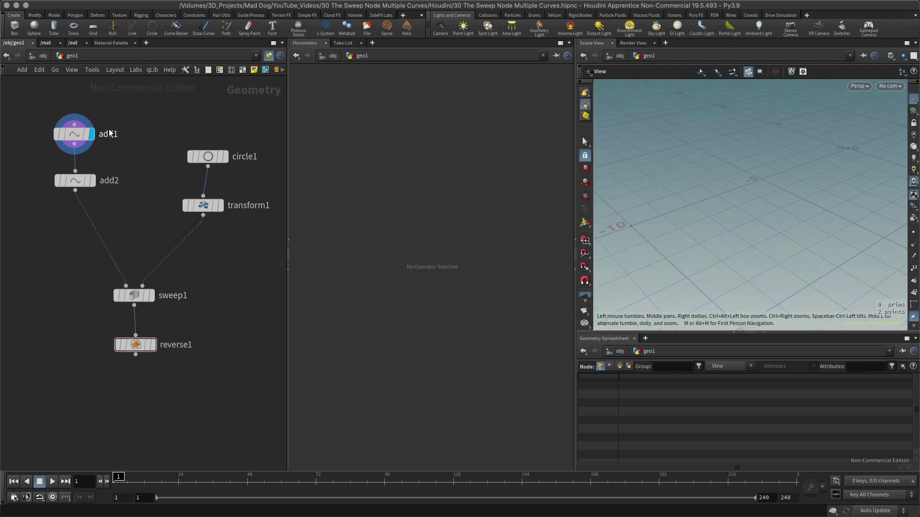
{"action": "left_click", "coordinate": [913, 232]}
{"action": "left_click", "coordinate": [74, 134]}
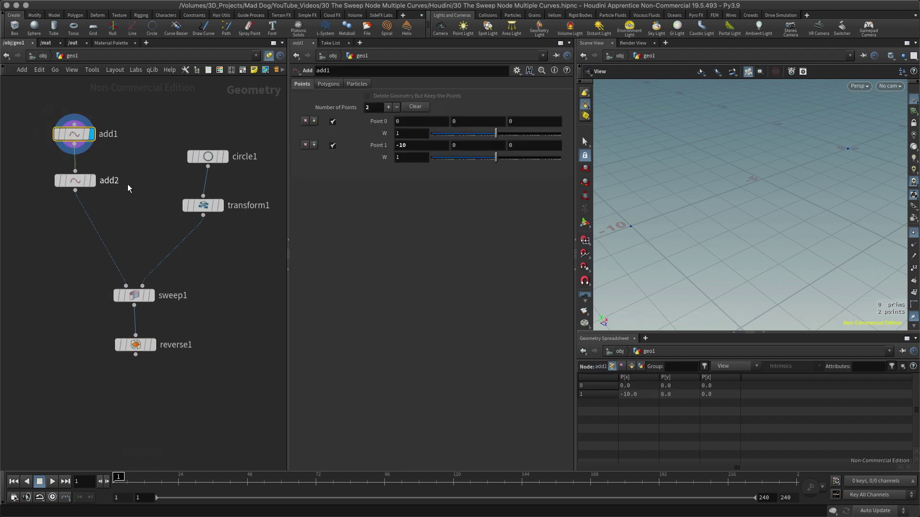
{"action": "left_click", "coordinate": [92, 181]}
{"action": "left_click", "coordinate": [77, 180]}
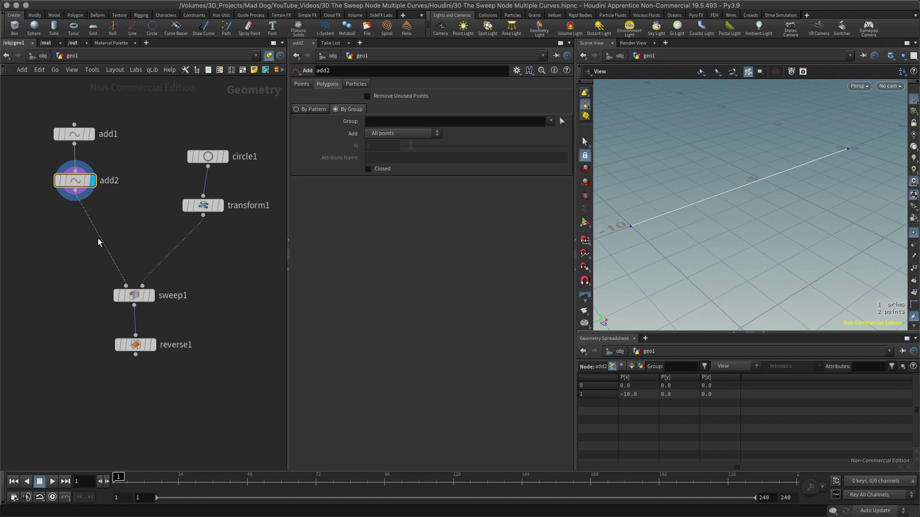
Inspect the circle1 cross-section, the sweep1 tube and the reversed result by displaying each node in turn
{"action": "left_click", "coordinate": [225, 156]}
{"action": "left_click", "coordinate": [208, 156]}
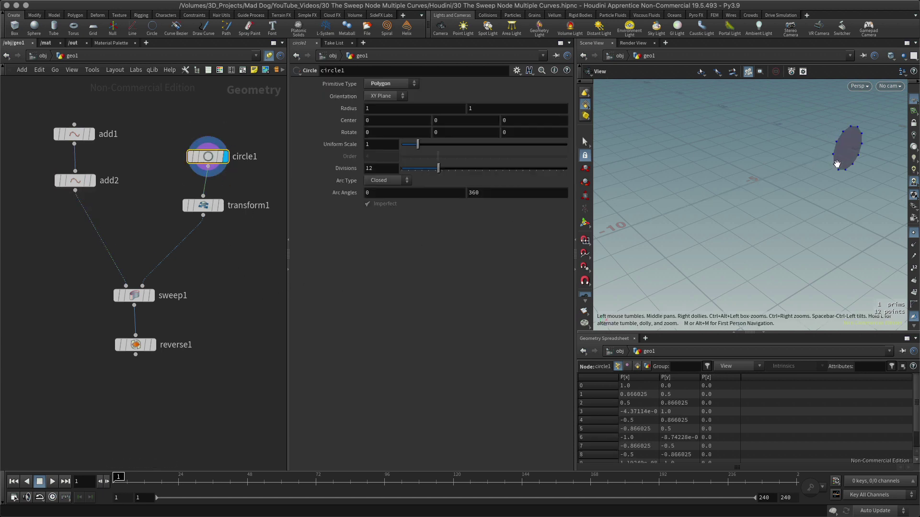
{"action": "left_click", "coordinate": [153, 295]}
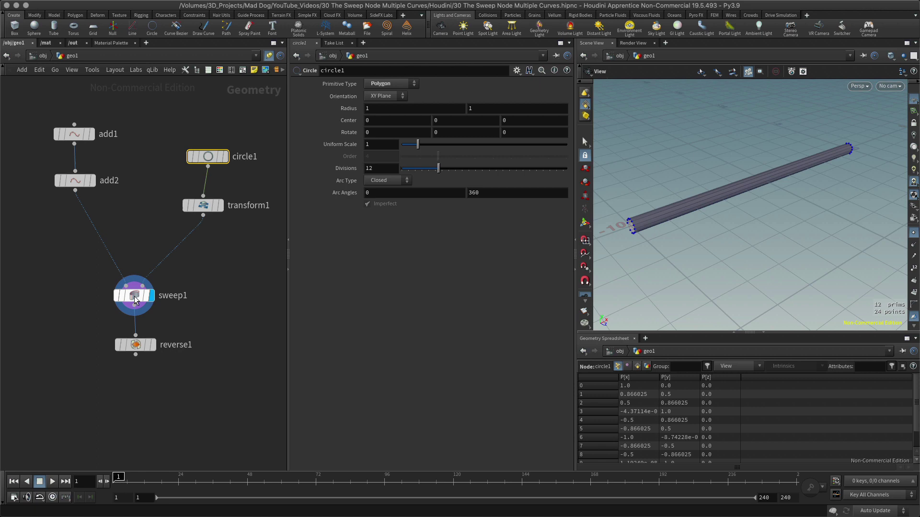
{"action": "left_click", "coordinate": [139, 296]}
{"action": "left_click_drag", "start_coordinate": [668, 236], "coordinate": [702, 239]}
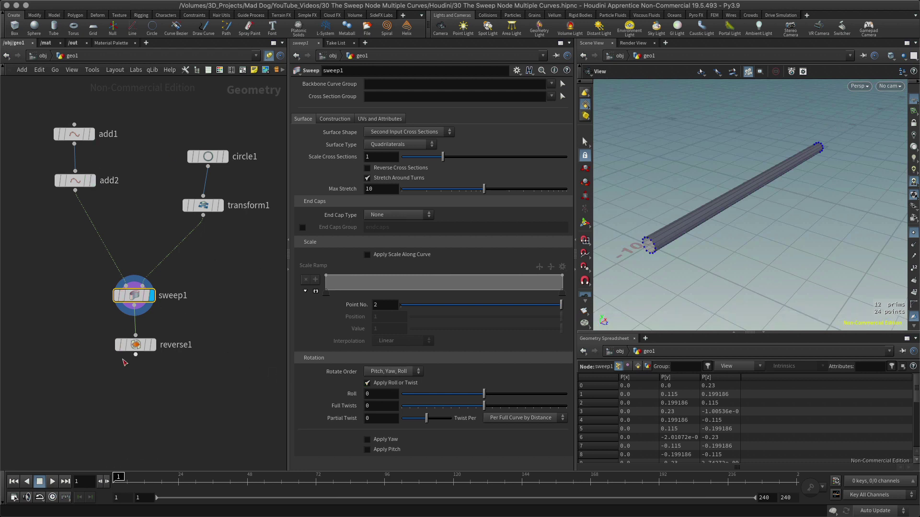
{"action": "left_click", "coordinate": [153, 344]}
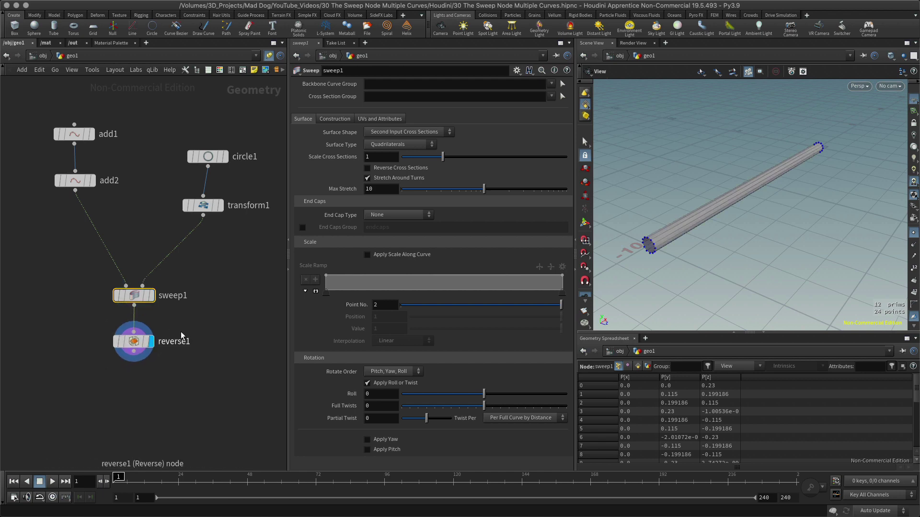
{"action": "left_click_drag", "start_coordinate": [720, 241], "coordinate": [720, 229]}
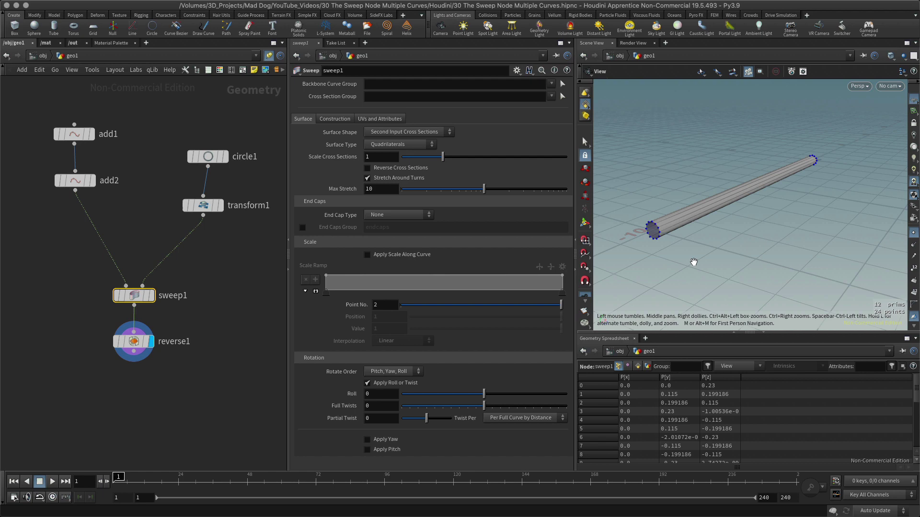
Move the sweep1 and reverse1 nodes together slightly lower in the network to make room above them
{"action": "mouse_move", "coordinate": [143, 345]}
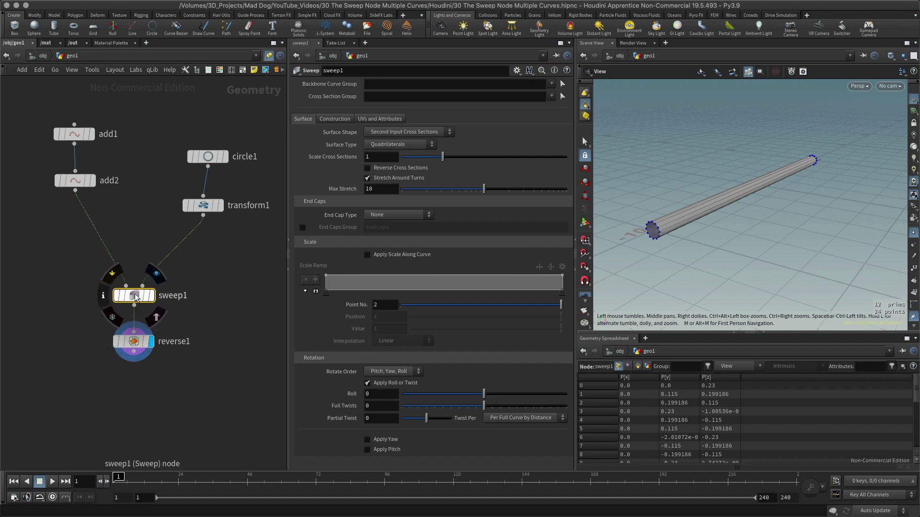
{"action": "left_click_drag", "start_coordinate": [76, 272], "coordinate": [202, 371]}
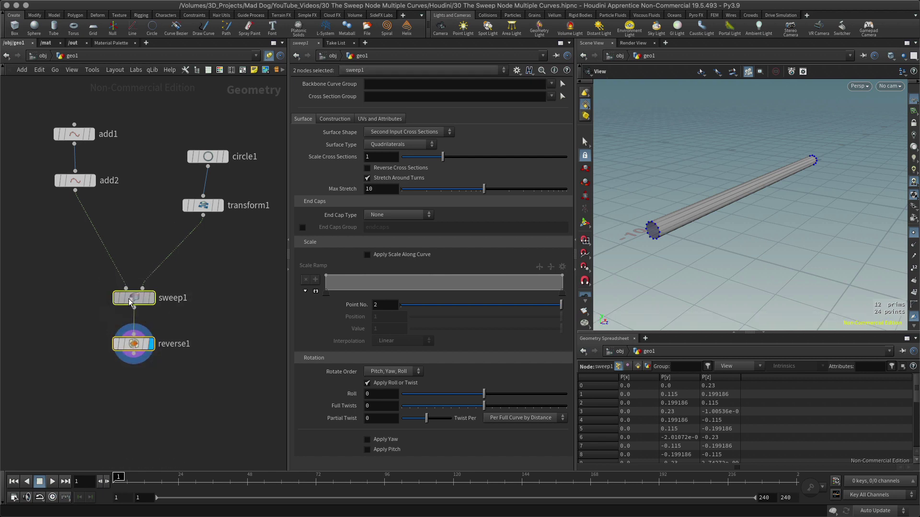
{"action": "left_click_drag", "start_coordinate": [130, 295], "coordinate": [134, 321]}
Add a Grid node to the network and place it below add2, beside the wires leading into sweep1
{"action": "left_click", "coordinate": [56, 283]}
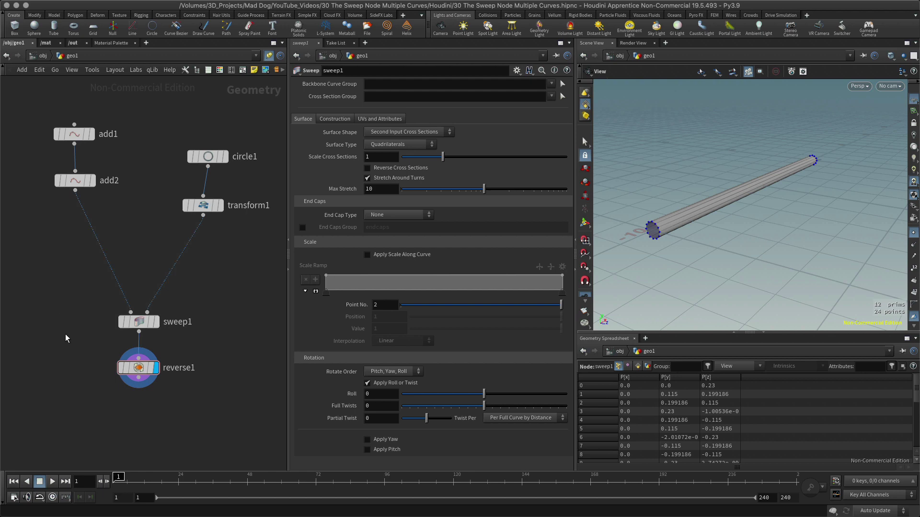
{"action": "key", "text": "Tab"}
{"action": "type", "text": "gri"}
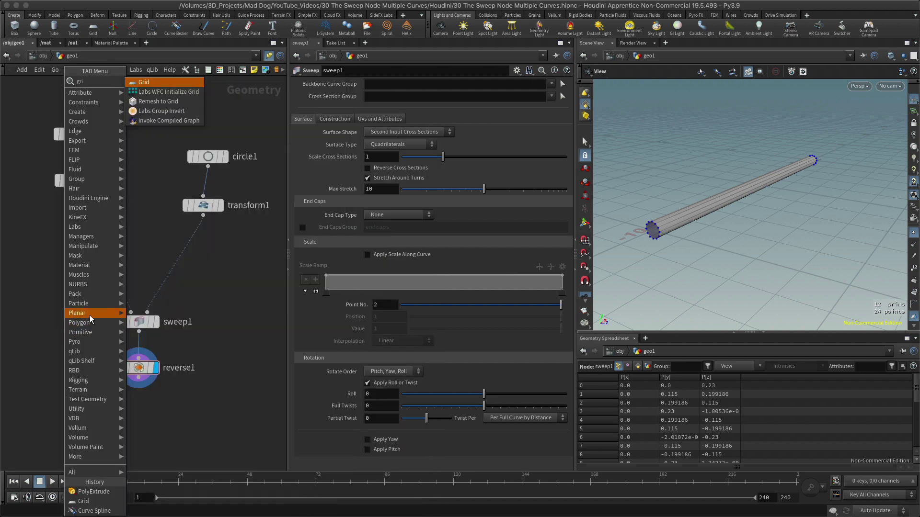
{"action": "type", "text": "d"}
{"action": "left_click", "coordinate": [158, 84]}
{"action": "left_click", "coordinate": [39, 279]}
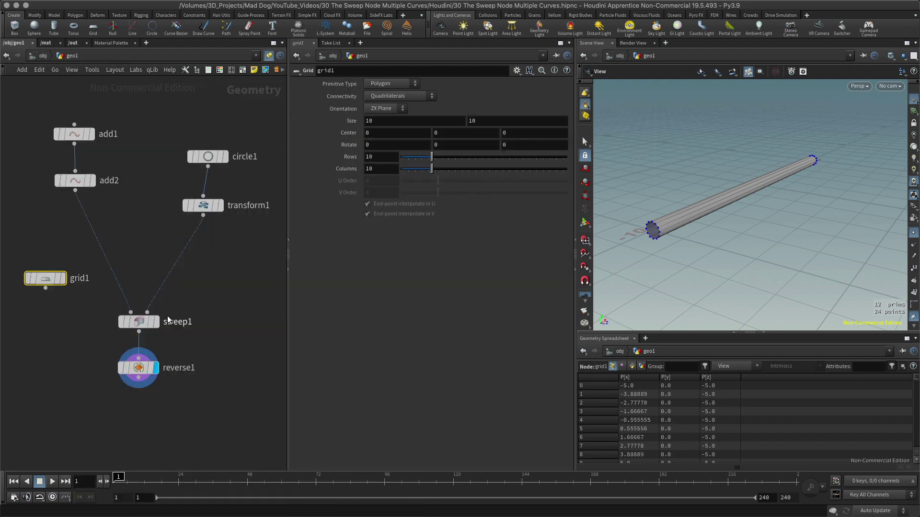
{"action": "left_click_drag", "start_coordinate": [39, 280], "coordinate": [44, 276]}
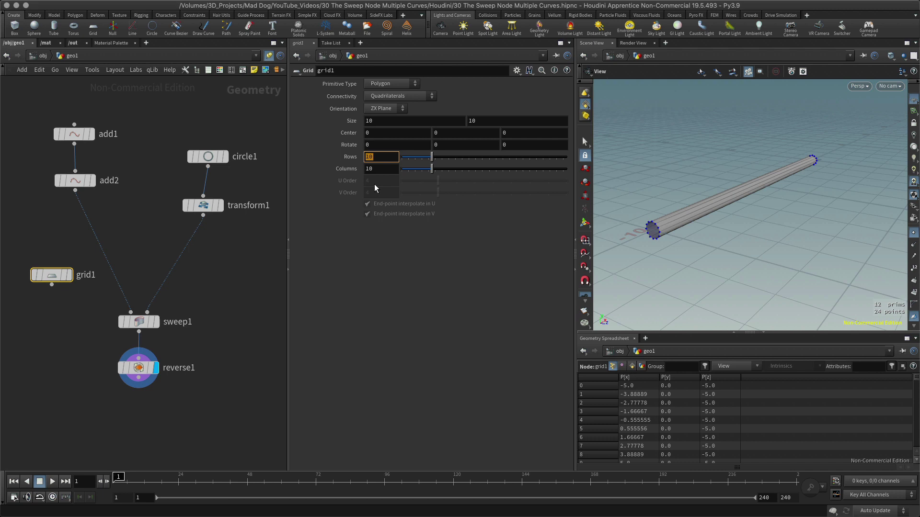
Set grid1 to 2 rows and 2 columns and display it in the viewport
{"action": "type", "text": "2"}
{"action": "key", "text": "Tab"}
{"action": "type", "text": "2"}
{"action": "key", "text": "Return"}
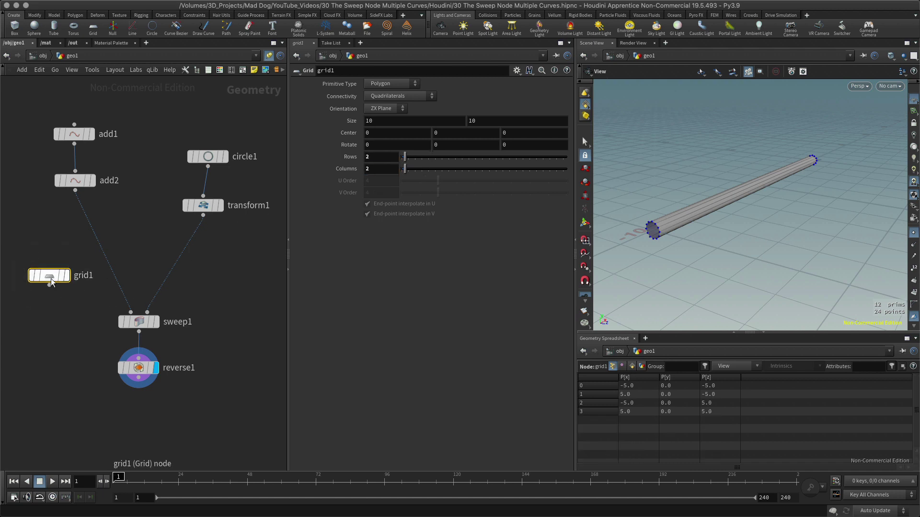
{"action": "left_click", "coordinate": [65, 278]}
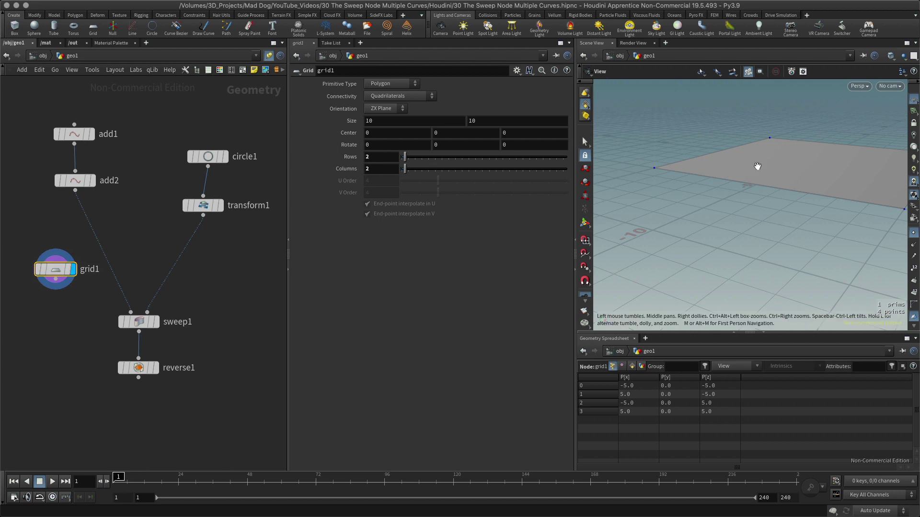
{"action": "scroll", "coordinate": [762, 176], "scroll_direction": "up", "scroll_amount": 3}
{"action": "middle_click_drag", "start_coordinate": [829, 169], "coordinate": [786, 189]}
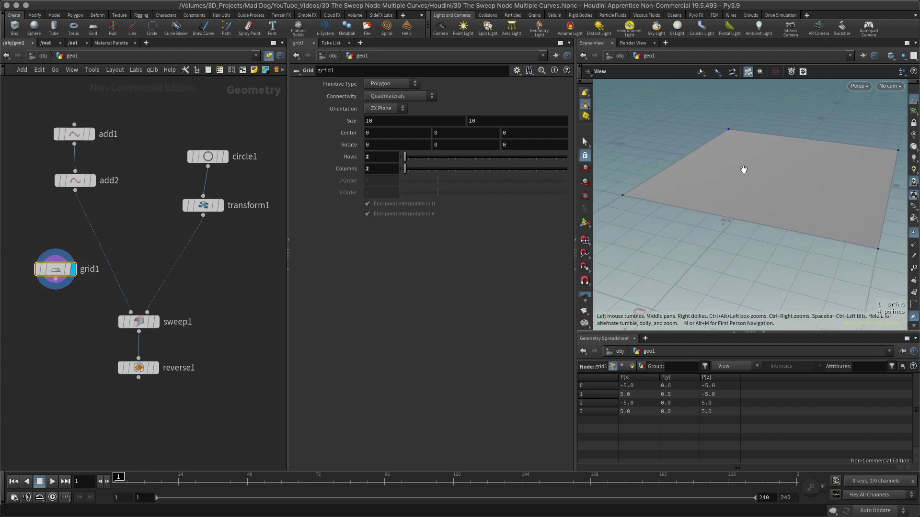
Connect grid1 to sweep1's first input in place of add2, and display the sweep and then the reverse1 result
{"action": "left_click_drag", "start_coordinate": [131, 313], "coordinate": [70, 268]}
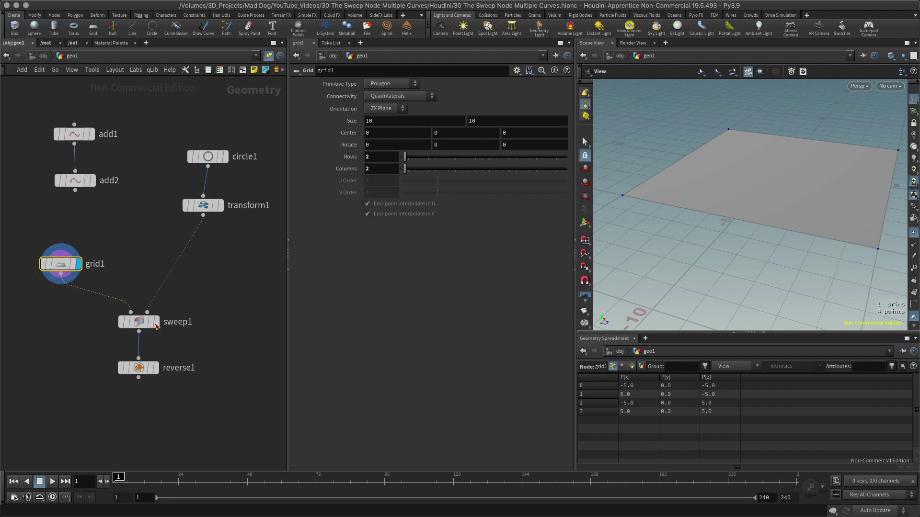
{"action": "left_click_drag", "start_coordinate": [155, 323], "coordinate": [152, 322]}
{"action": "left_click", "coordinate": [154, 322]}
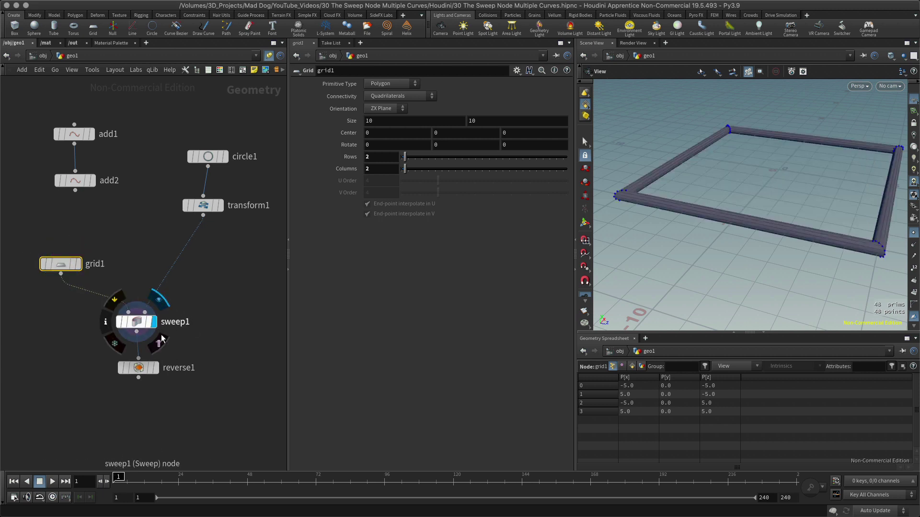
{"action": "left_click", "coordinate": [155, 368]}
{"action": "left_click", "coordinate": [149, 368]}
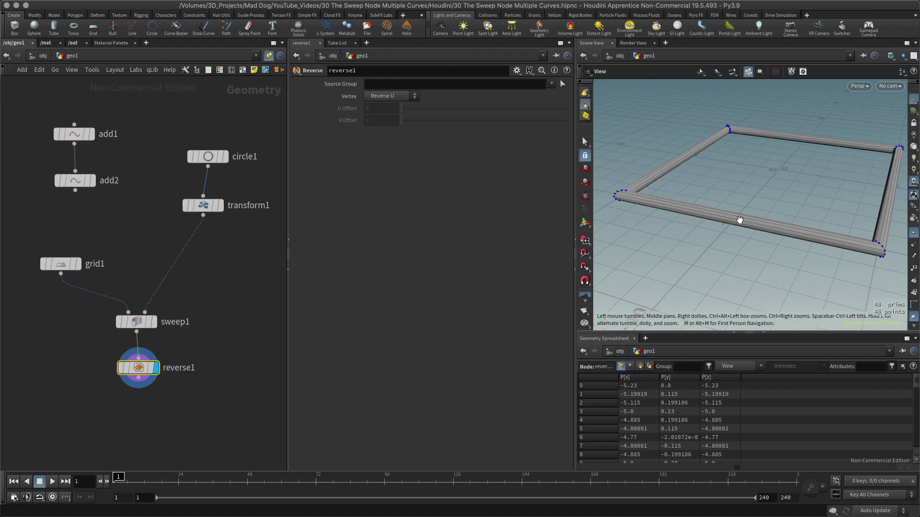
Hide the point display and examine the swept square frame and its corners from several angles
{"action": "mouse_move", "coordinate": [739, 220]}
{"action": "left_mouse_down"}
{"action": "mouse_move", "coordinate": [741, 240]}
{"action": "mouse_move", "coordinate": [746, 233]}
{"action": "left_mouse_up"}
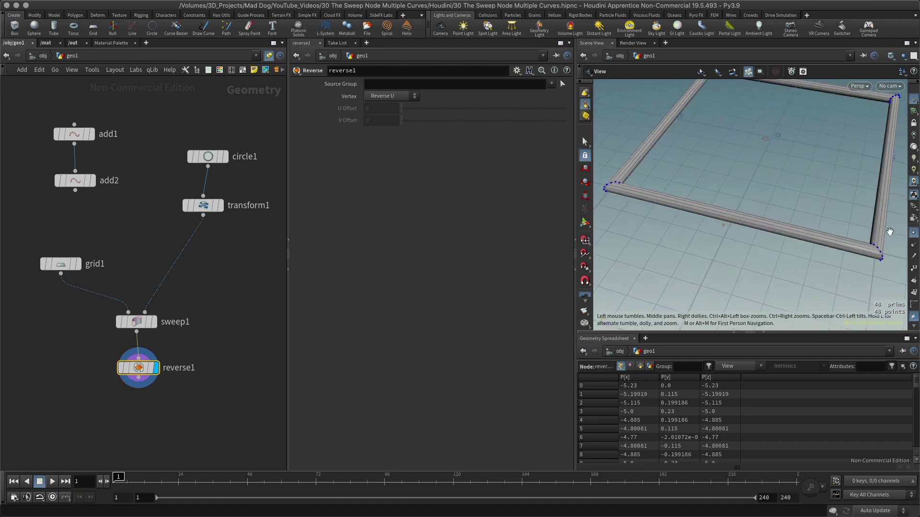
{"action": "mouse_move", "coordinate": [755, 263]}
{"action": "left_mouse_down"}
{"action": "mouse_move", "coordinate": [683, 261]}
{"action": "mouse_move", "coordinate": [744, 253]}
{"action": "left_mouse_up"}
{"action": "left_click_drag", "start_coordinate": [796, 169], "coordinate": [687, 193]}
{"action": "middle_click_drag", "start_coordinate": [687, 193], "coordinate": [815, 211]}
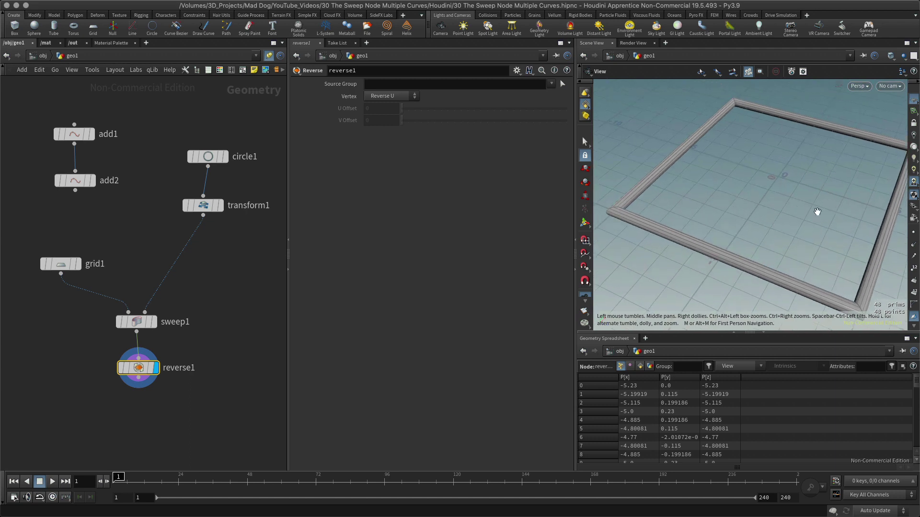
{"action": "right_click_drag", "start_coordinate": [815, 211], "coordinate": [754, 220]}
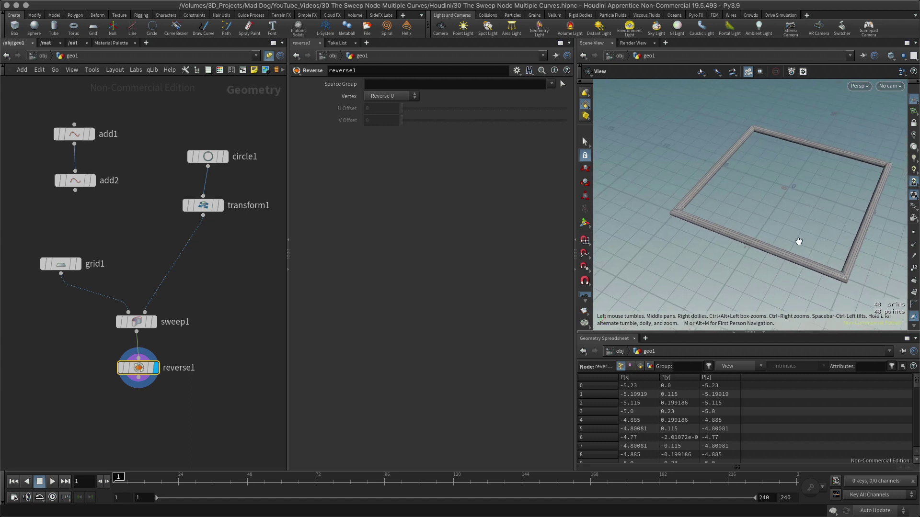
Compare the circle1 cross-section and the grid1 backbone with the final reverse1 frame by displaying each one
{"action": "left_click", "coordinate": [209, 158]}
{"action": "left_click", "coordinate": [225, 157]}
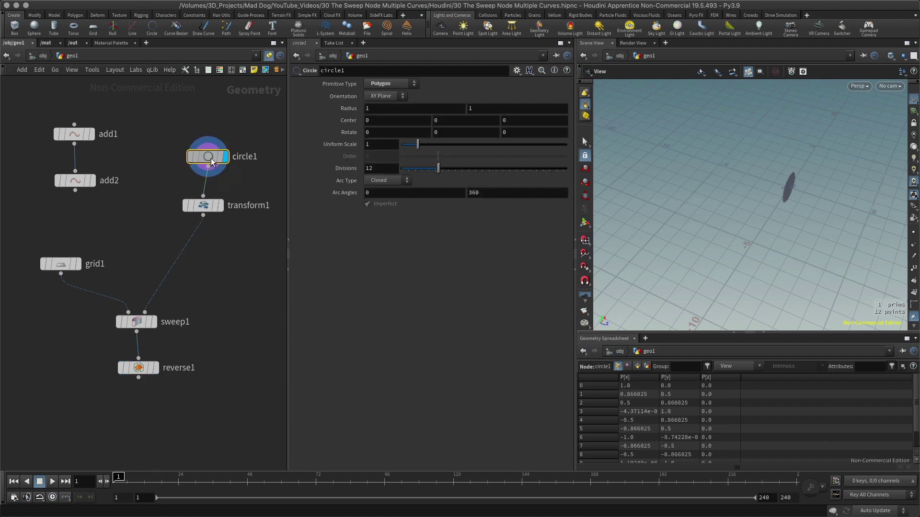
{"action": "left_click", "coordinate": [78, 264]}
{"action": "left_click", "coordinate": [60, 264]}
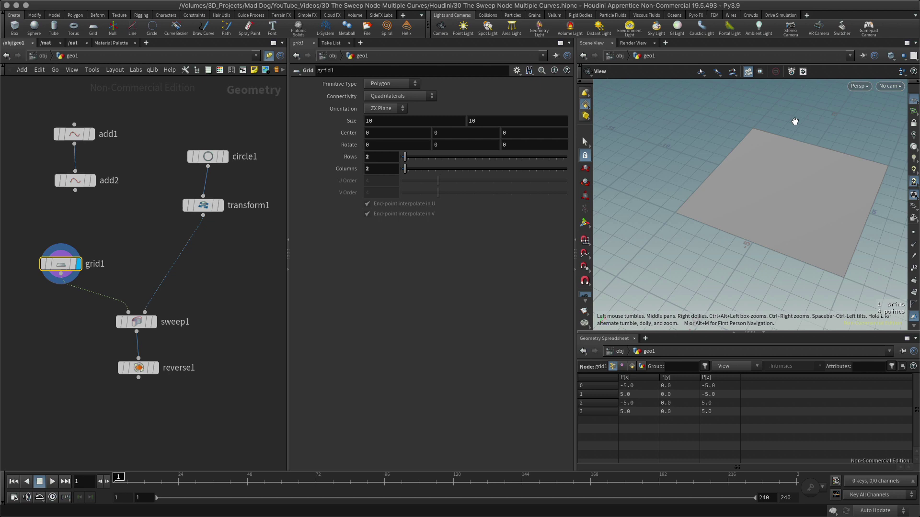
{"action": "left_click", "coordinate": [155, 367]}
{"action": "mouse_move", "coordinate": [750, 208]}
{"action": "left_mouse_down"}
{"action": "mouse_move", "coordinate": [735, 202]}
{"action": "mouse_move", "coordinate": [750, 195]}
{"action": "mouse_move", "coordinate": [764, 213]}
{"action": "left_mouse_up"}
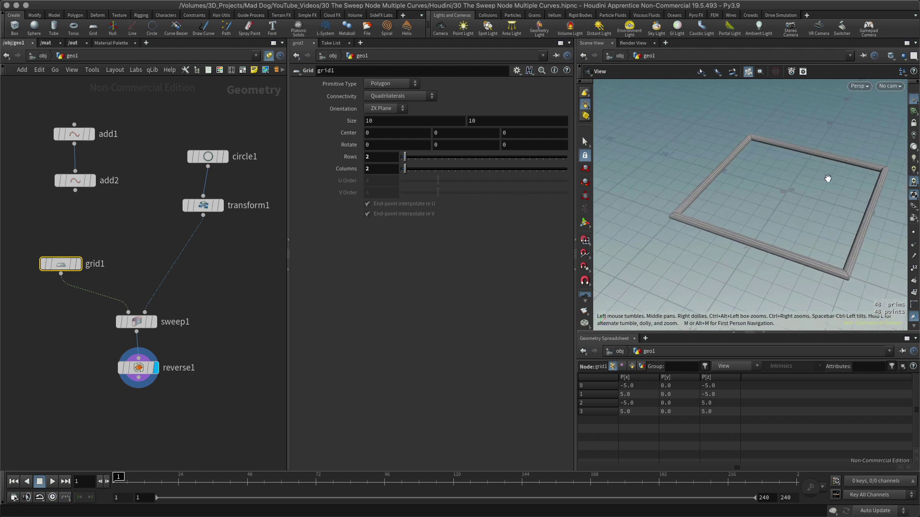
Increase grid1 to 8 rows and 8 columns and display the resulting swept lattice at reverse1
{"action": "left_click", "coordinate": [79, 265]}
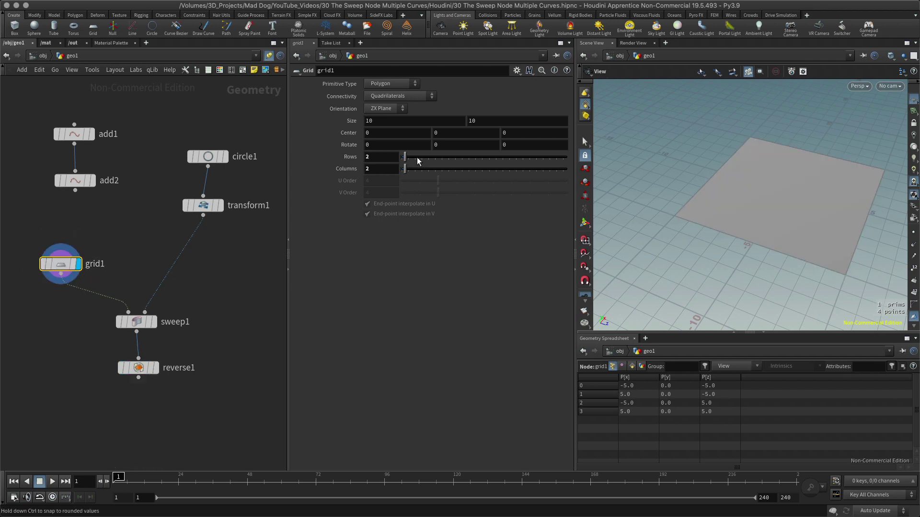
{"action": "left_click_drag", "start_coordinate": [407, 158], "coordinate": [425, 168]}
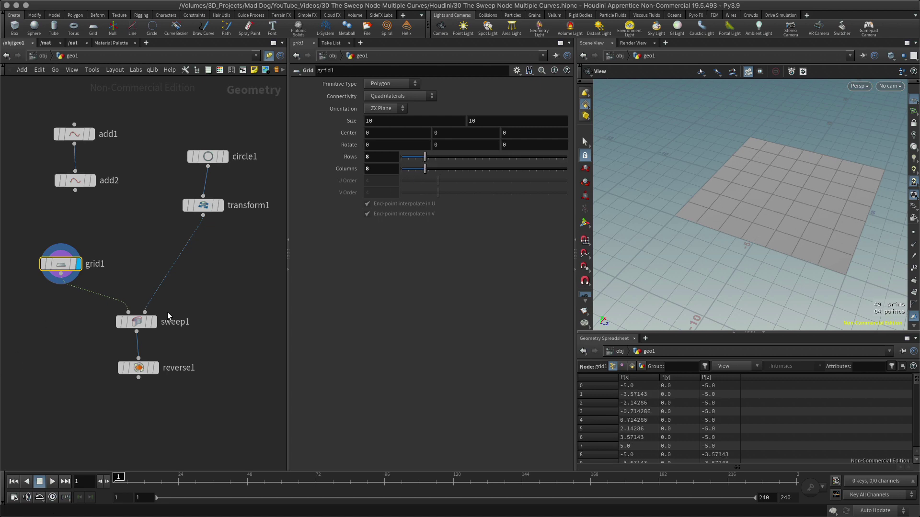
{"action": "mouse_move", "coordinate": [156, 325]}
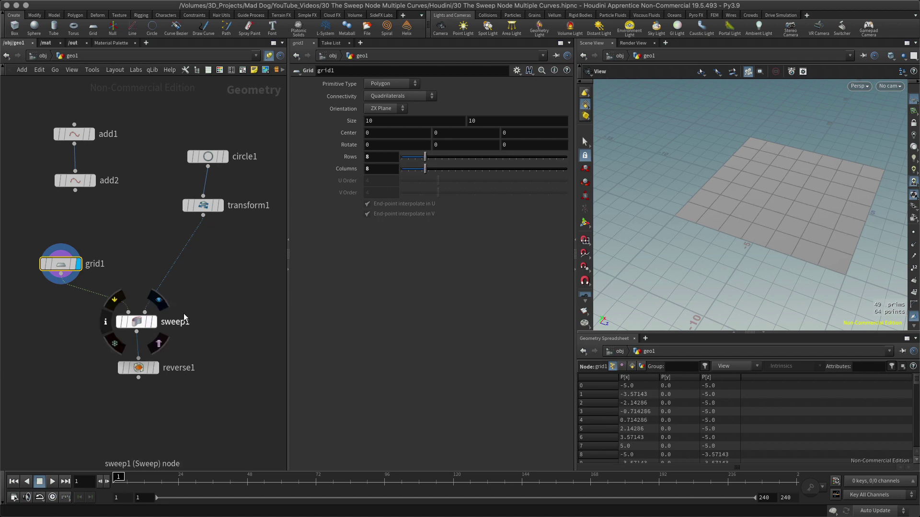
{"action": "left_click", "coordinate": [155, 368]}
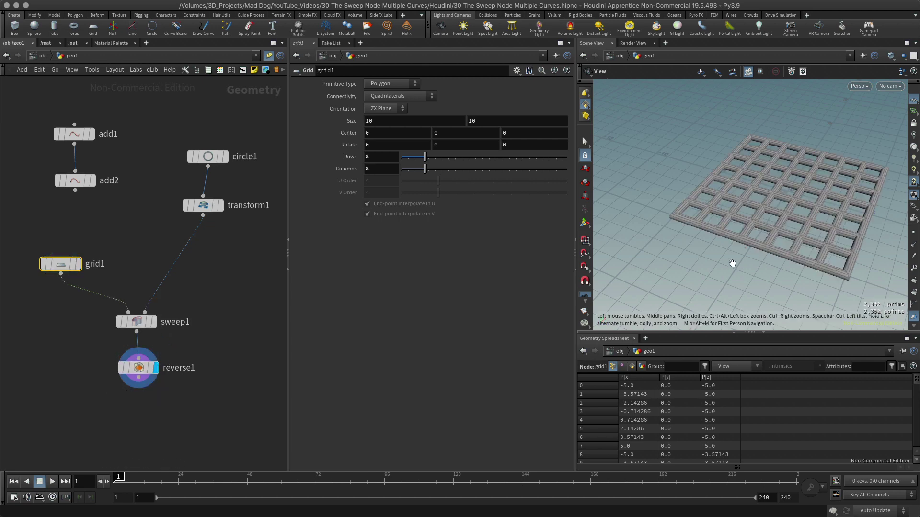
Examine the swept lattice up close, including how the tubes meet at the intersections and outer corners
{"action": "right_click_drag", "start_coordinate": [732, 263], "coordinate": [780, 263]}
{"action": "middle_click_drag", "start_coordinate": [780, 263], "coordinate": [786, 220]}
{"action": "left_click_drag", "start_coordinate": [835, 183], "coordinate": [733, 174]}
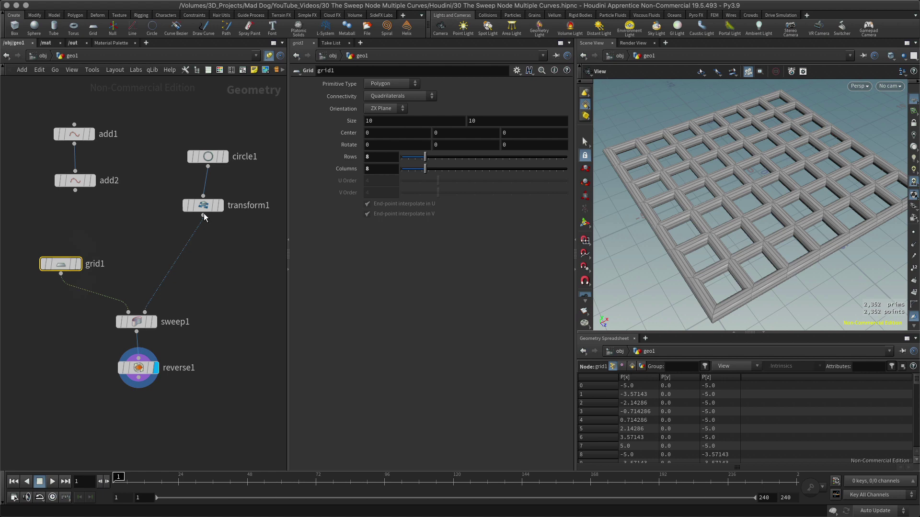
{"action": "mouse_move", "coordinate": [424, 158]}
{"action": "left_mouse_down"}
{"action": "mouse_move", "coordinate": [412, 159]}
{"action": "mouse_move", "coordinate": [436, 153]}
{"action": "mouse_move", "coordinate": [424, 154]}
{"action": "left_mouse_up"}
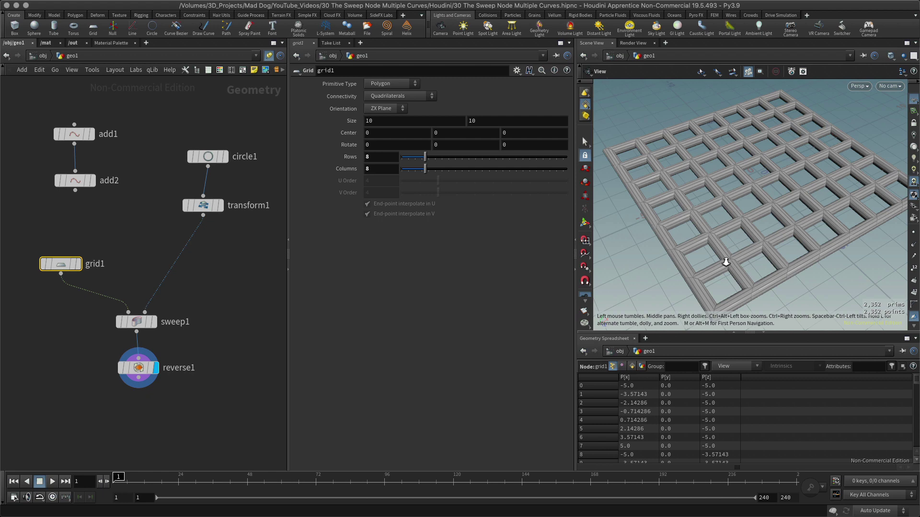
{"action": "scroll", "coordinate": [726, 262], "scroll_direction": "up", "scroll_amount": 10}
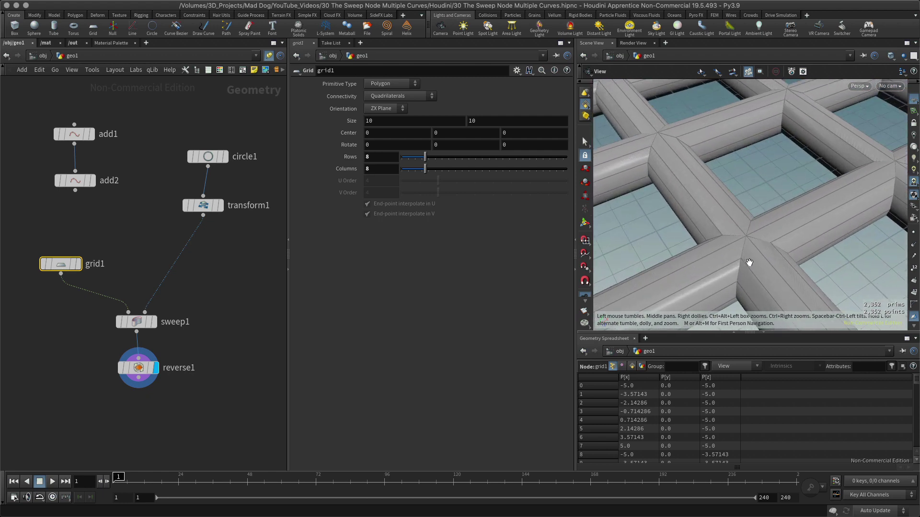
{"action": "left_click_drag", "start_coordinate": [749, 263], "coordinate": [781, 206]}
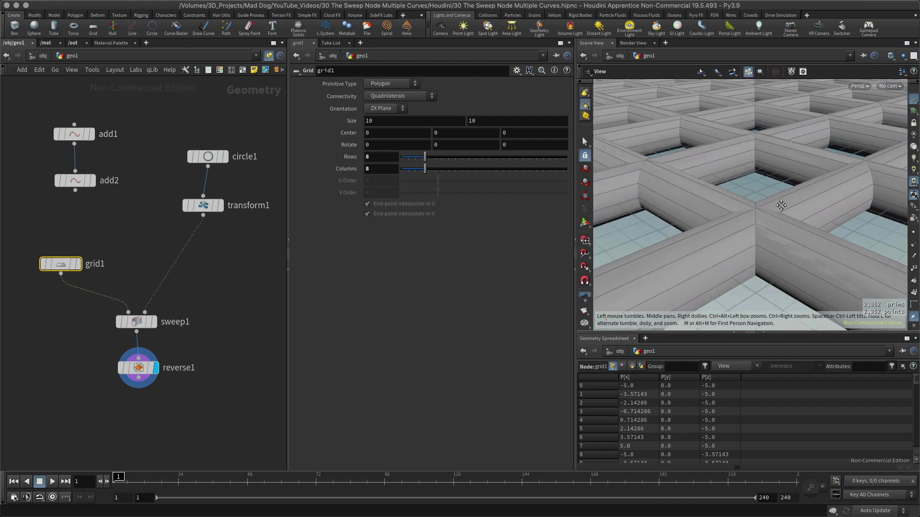
{"action": "middle_click_drag", "start_coordinate": [782, 206], "coordinate": [795, 175]}
{"action": "left_click_drag", "start_coordinate": [763, 184], "coordinate": [830, 205]}
{"action": "middle_click_drag", "start_coordinate": [831, 205], "coordinate": [783, 185]}
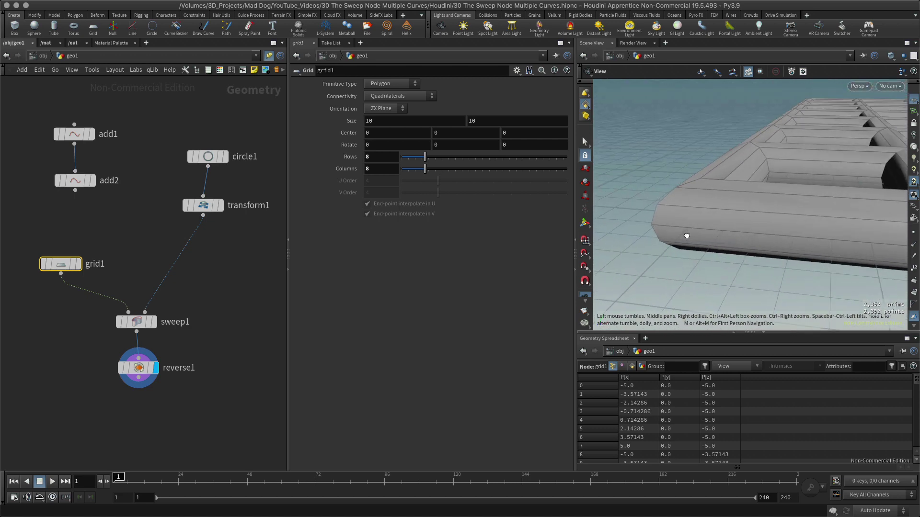
Inspect the lattice's outer corner and neighbouring crossings from low, overhead and oblique viewpoints
{"action": "left_click_drag", "start_coordinate": [843, 163], "coordinate": [736, 238]}
{"action": "right_click_drag", "start_coordinate": [713, 239], "coordinate": [750, 236]}
{"action": "left_click_drag", "start_coordinate": [750, 236], "coordinate": [790, 209]}
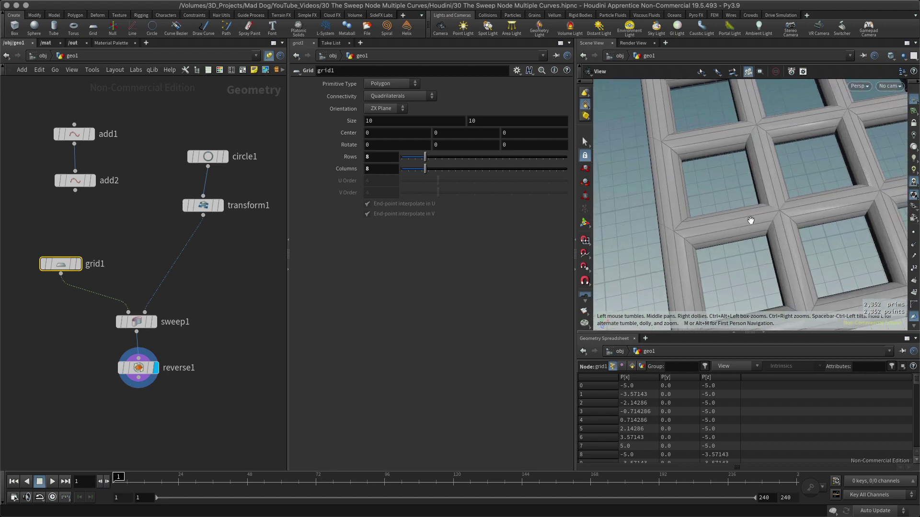
{"action": "left_click_drag", "start_coordinate": [729, 256], "coordinate": [709, 186]}
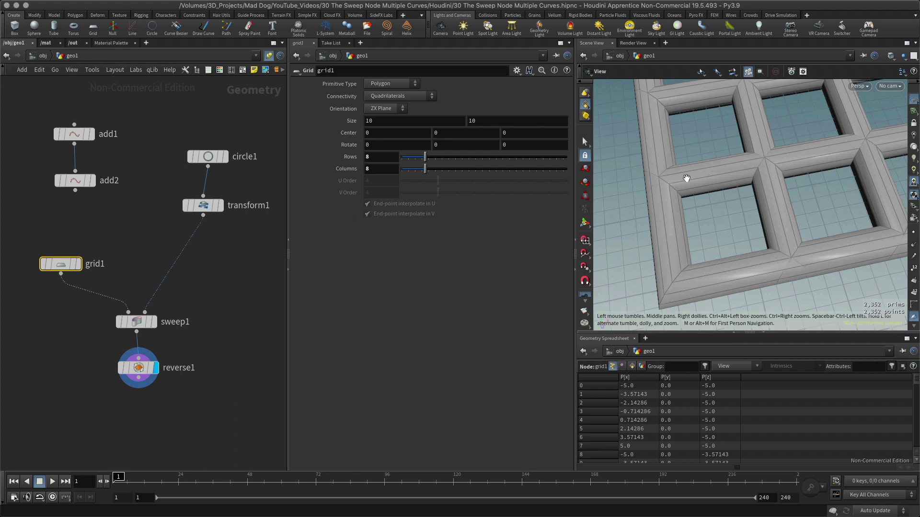
{"action": "middle_click_drag", "start_coordinate": [825, 216], "coordinate": [786, 232]}
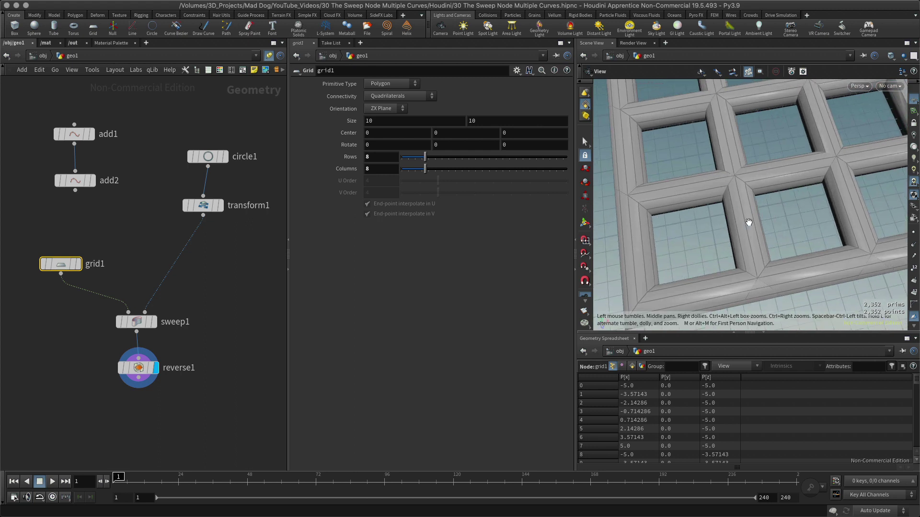
{"action": "left_click_drag", "start_coordinate": [709, 246], "coordinate": [704, 154]}
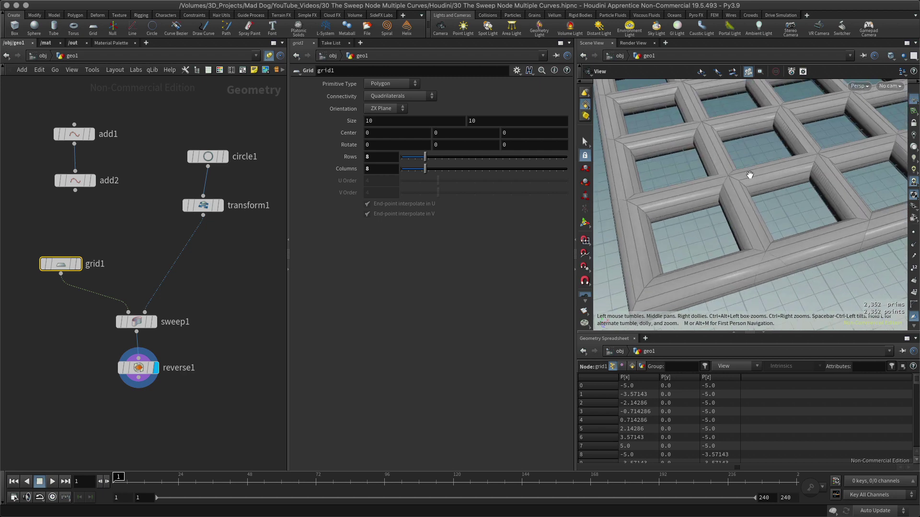
{"action": "left_click_drag", "start_coordinate": [698, 244], "coordinate": [760, 189]}
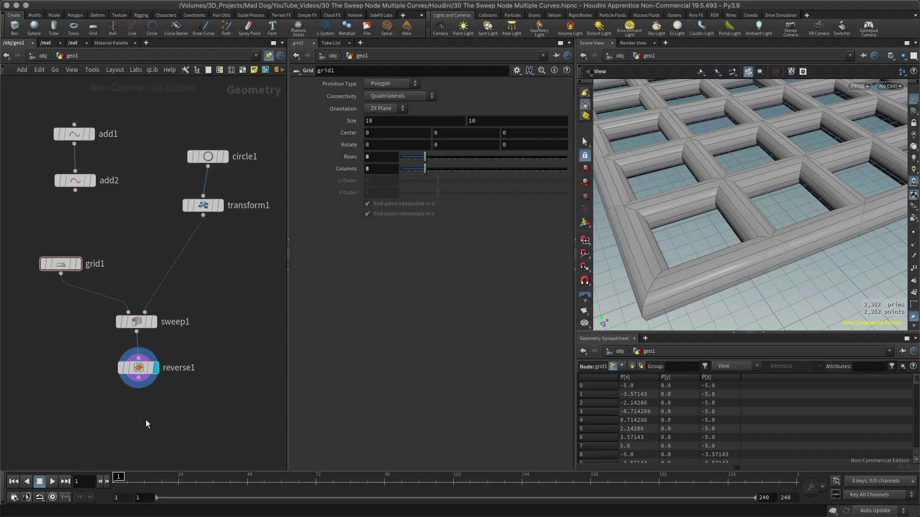
Add a PolyExtrude node below reverse1, fed by its output, and display its result
{"action": "key", "text": "Tab"}
{"action": "mouse_move", "coordinate": [155, 420]}
{"action": "type", "text": "ex"}
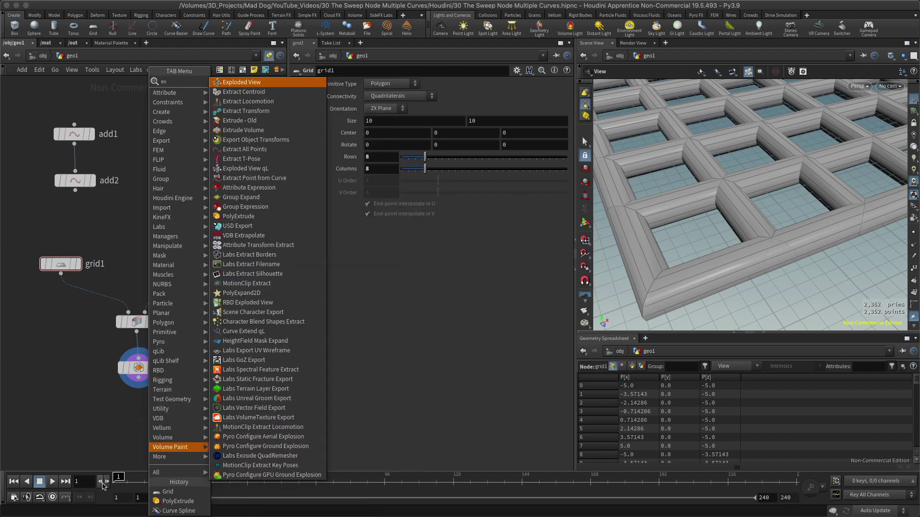
{"action": "type", "text": "tru"}
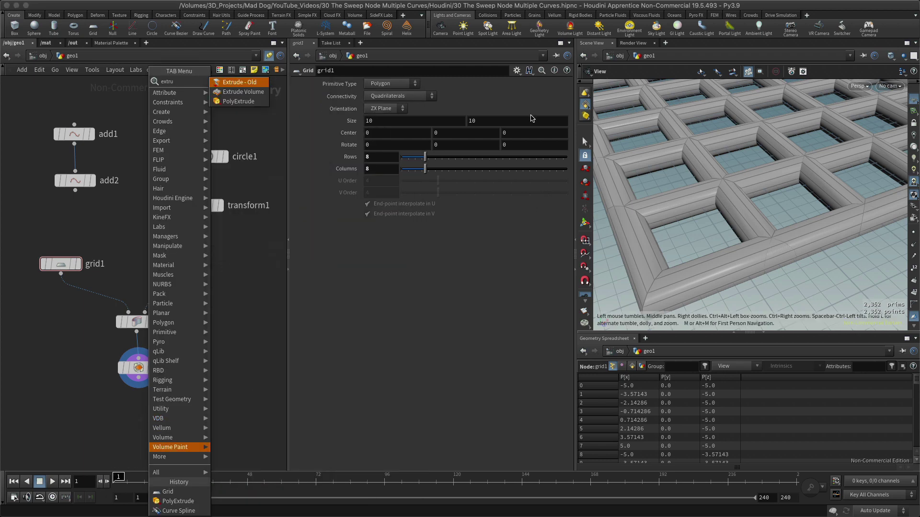
{"action": "left_click", "coordinate": [238, 101]}
{"action": "left_click", "coordinate": [133, 416]}
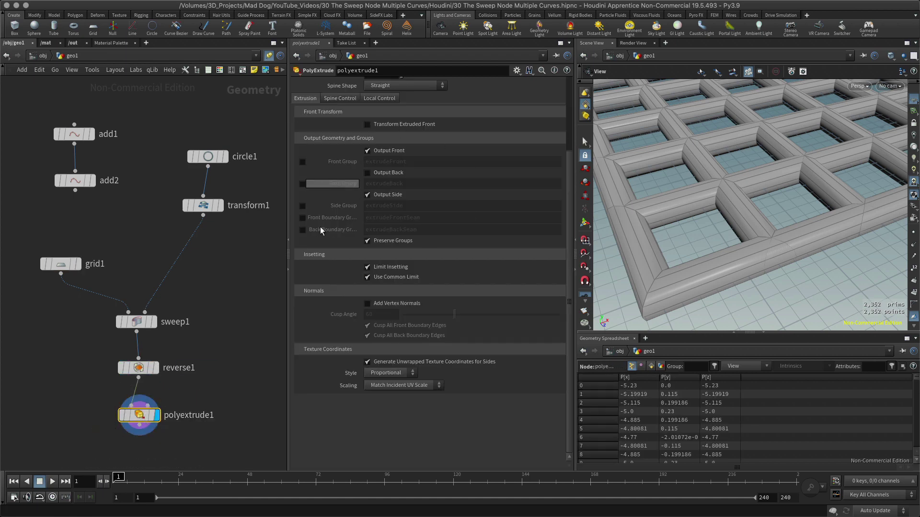
In polyextrude1's spine controls, lower the Thickness Ramp's point 2 value to 0.303 and examine the individual square rings overall and up close
{"action": "left_click", "coordinate": [344, 98]}
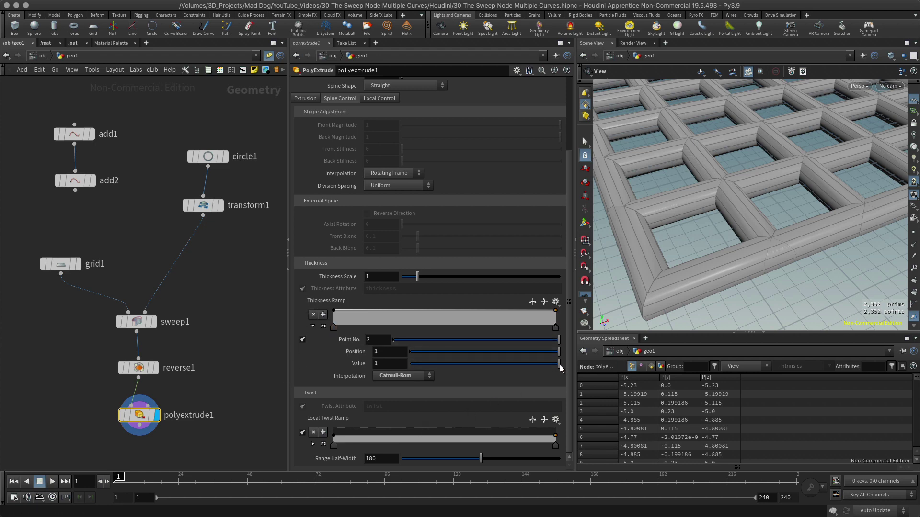
{"action": "left_click_drag", "start_coordinate": [559, 365], "coordinate": [455, 370]}
{"action": "middle_click_drag", "start_coordinate": [814, 152], "coordinate": [832, 195]}
{"action": "right_click_drag", "start_coordinate": [832, 195], "coordinate": [729, 214]}
{"action": "middle_click_drag", "start_coordinate": [815, 163], "coordinate": [759, 184]}
{"action": "mouse_move", "coordinate": [156, 421]}
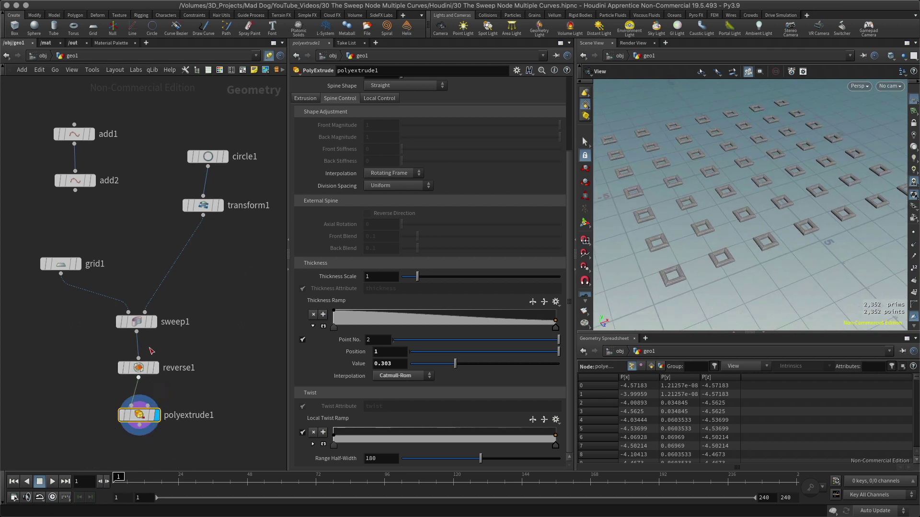
{"action": "mouse_move", "coordinate": [138, 327]}
{"action": "scroll", "coordinate": [668, 260], "scroll_direction": "up", "scroll_amount": 5}
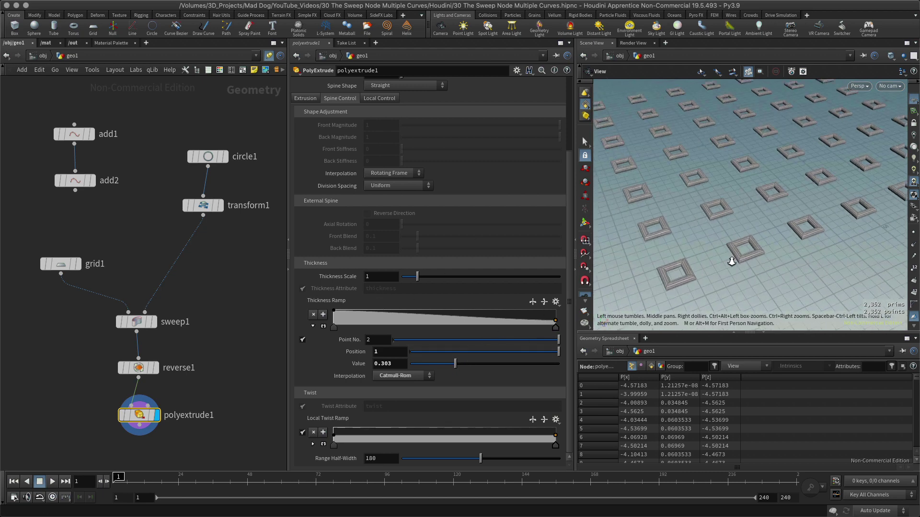
{"action": "scroll", "coordinate": [701, 260], "scroll_direction": "up", "scroll_amount": 3}
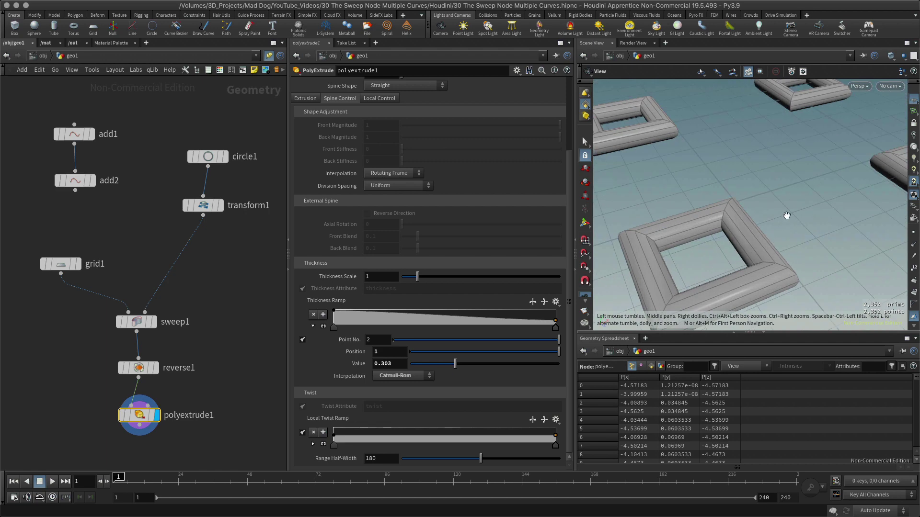
{"action": "left_click_drag", "start_coordinate": [786, 216], "coordinate": [814, 206]}
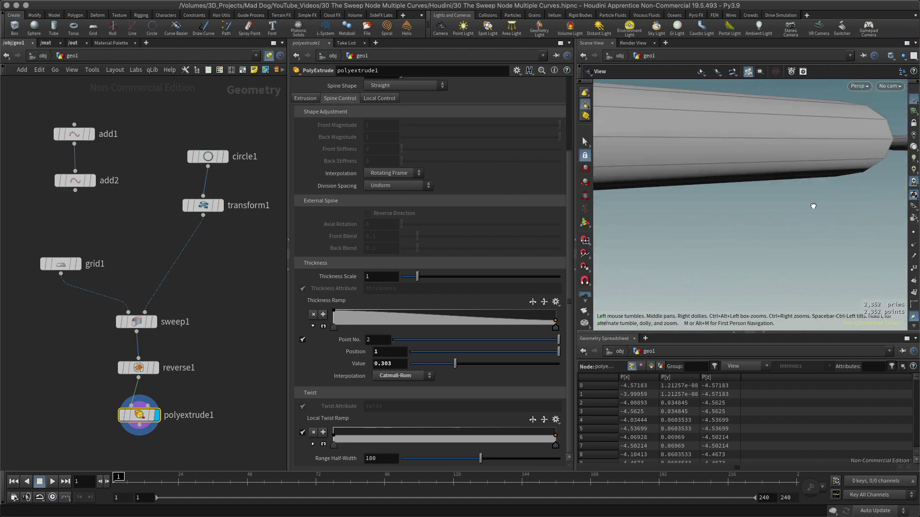
{"action": "scroll", "coordinate": [813, 206], "scroll_direction": "down", "scroll_amount": 5}
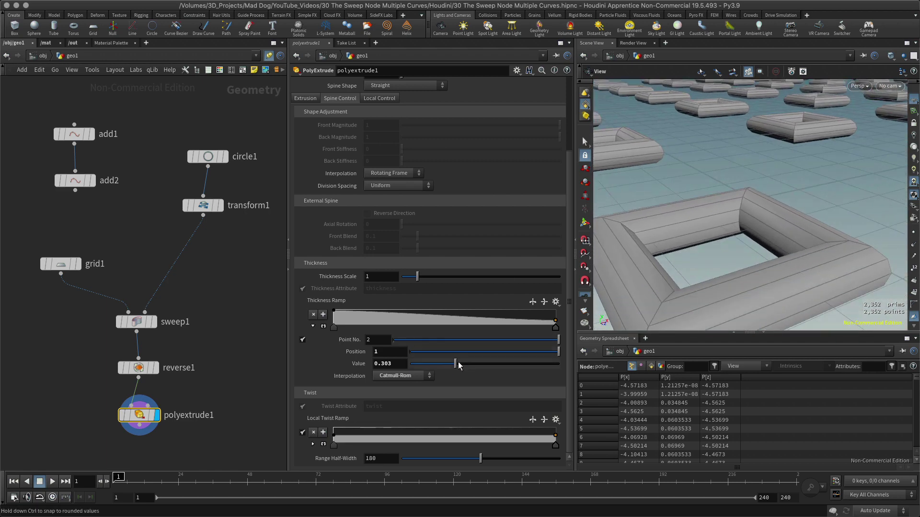
Raise the Thickness Ramp's point 2 value to 1 on polyextrude1 and examine the joints between neighbouring grid cells
{"action": "left_click_drag", "start_coordinate": [456, 365], "coordinate": [551, 361]}
{"action": "left_click_drag", "start_coordinate": [789, 263], "coordinate": [762, 288]}
{"action": "left_click_drag", "start_coordinate": [547, 365], "coordinate": [559, 364]}
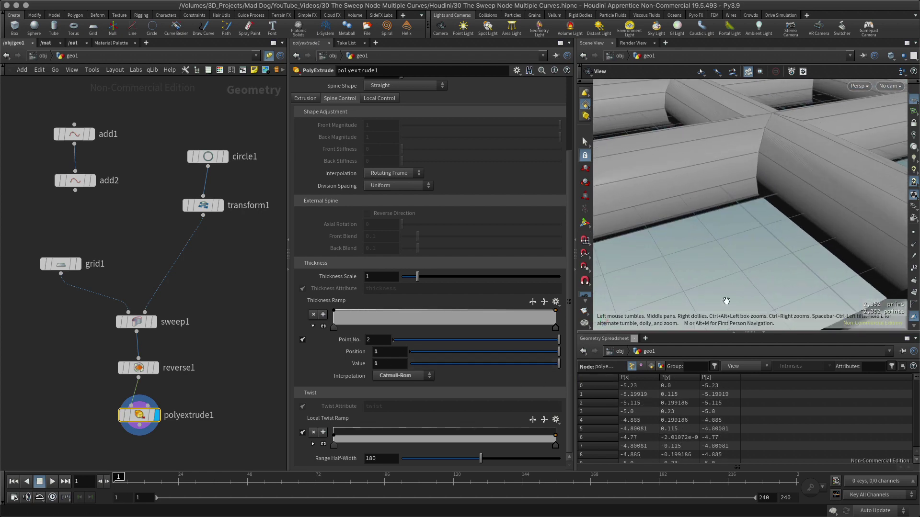
{"action": "left_click_drag", "start_coordinate": [764, 248], "coordinate": [748, 255]}
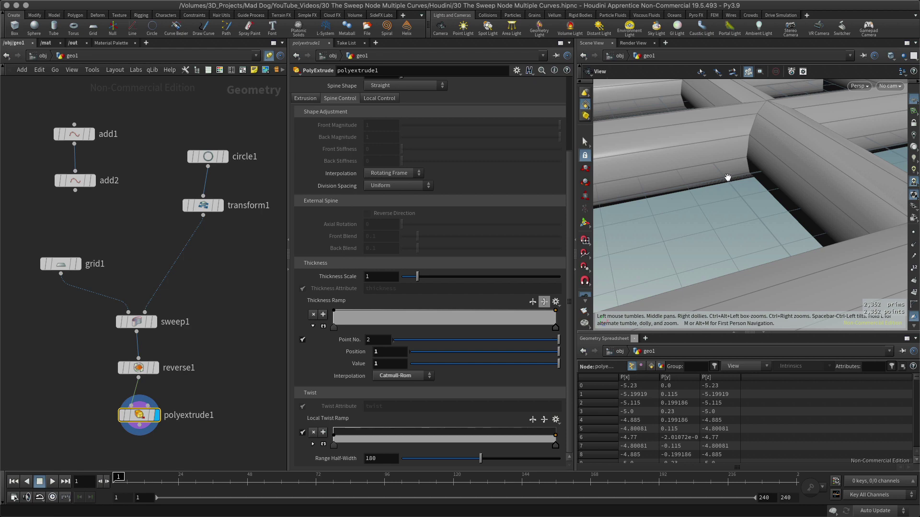
{"action": "scroll", "coordinate": [719, 225], "scroll_direction": "down", "scroll_amount": 10}
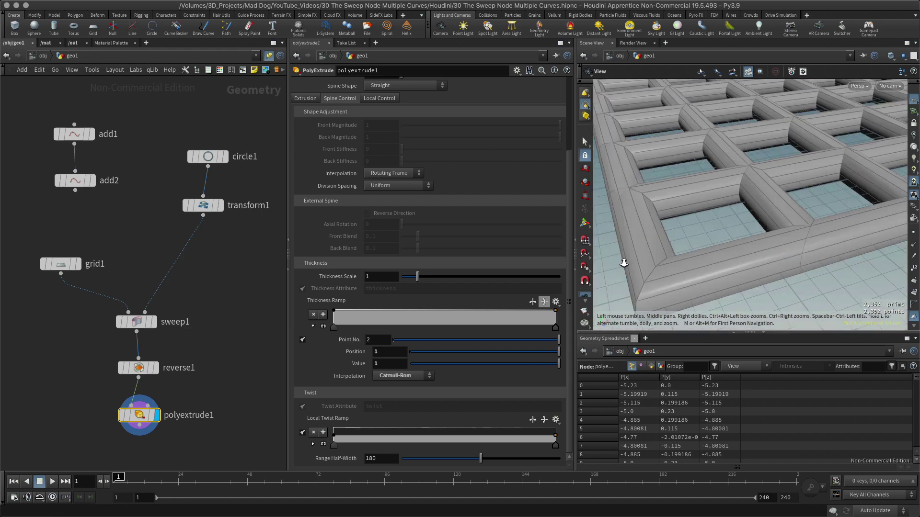